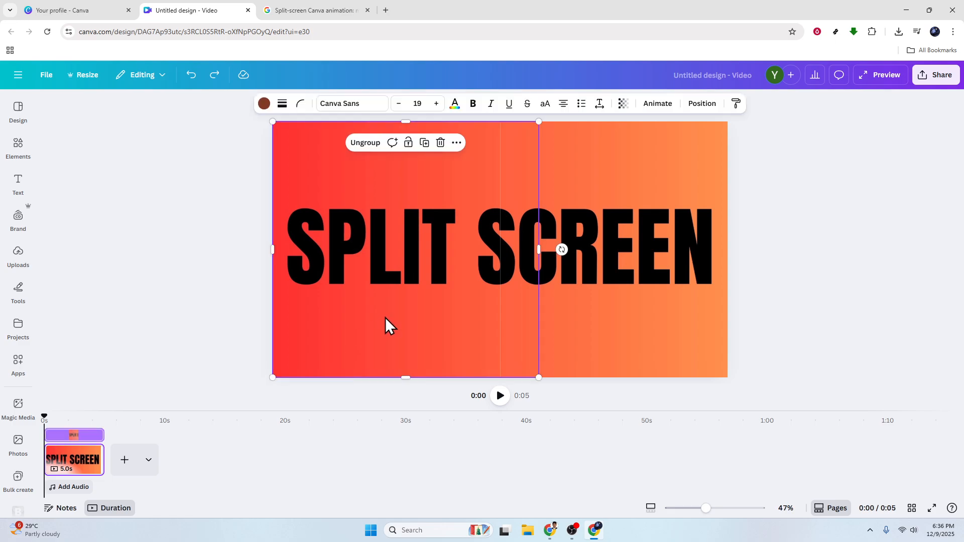
Step: Try sliding the two SPLIT SCREEN halves apart on the first page, and undo each move
{"action": "left_click", "coordinate": [621, 299]}
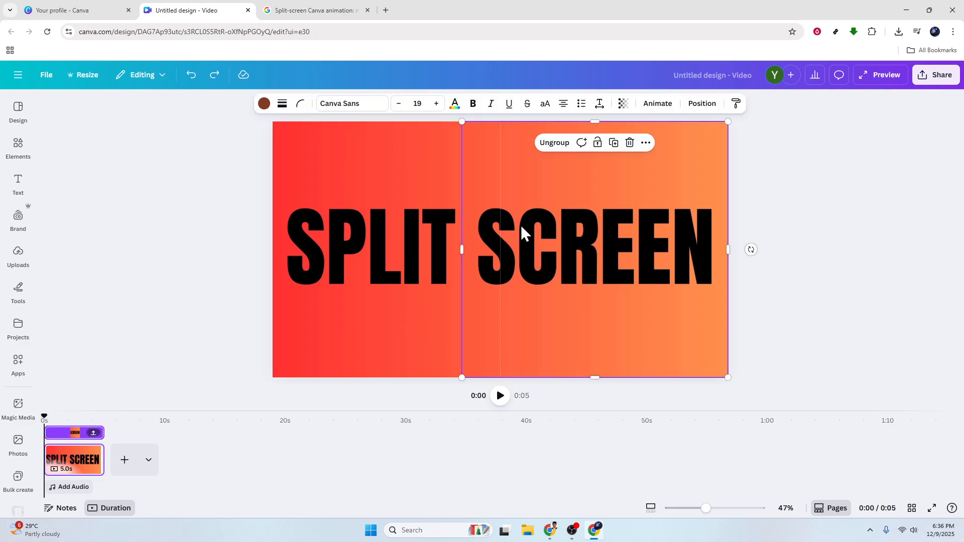
{"action": "left_click_drag", "start_coordinate": [387, 306], "coordinate": [325, 294]}
{"action": "left_click_drag", "start_coordinate": [588, 315], "coordinate": [662, 310]}
{"action": "key", "text": "ctrl+z"}
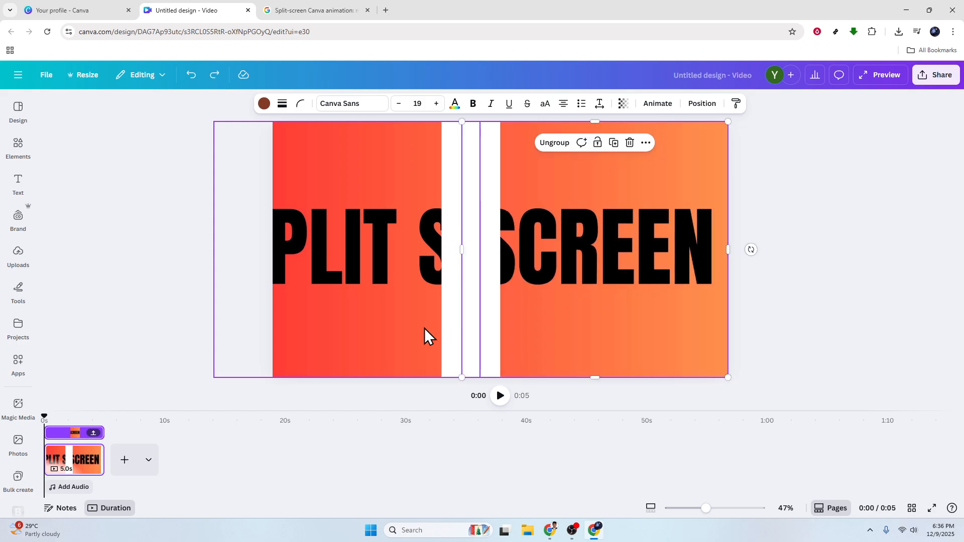
{"action": "key", "text": "ctrl+z"}
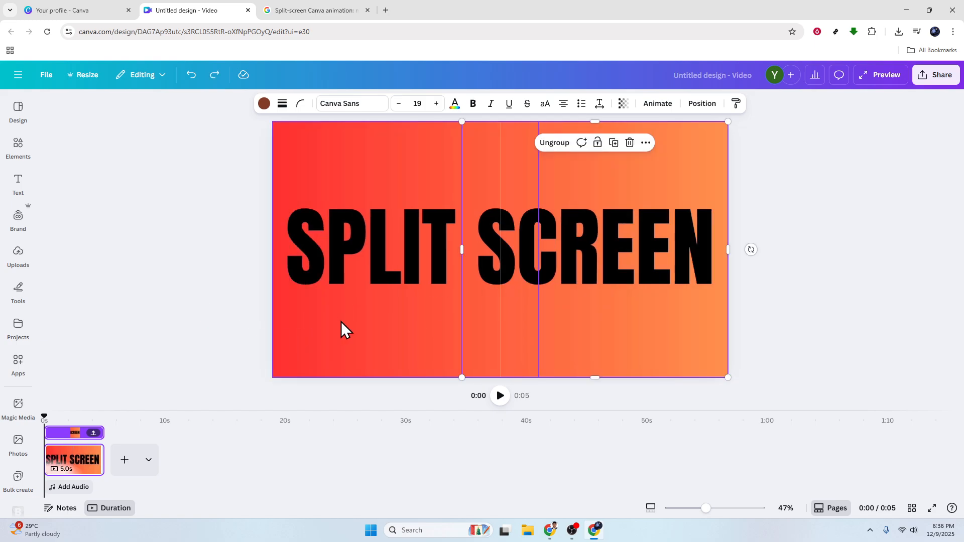
{"action": "left_click", "coordinate": [365, 286]}
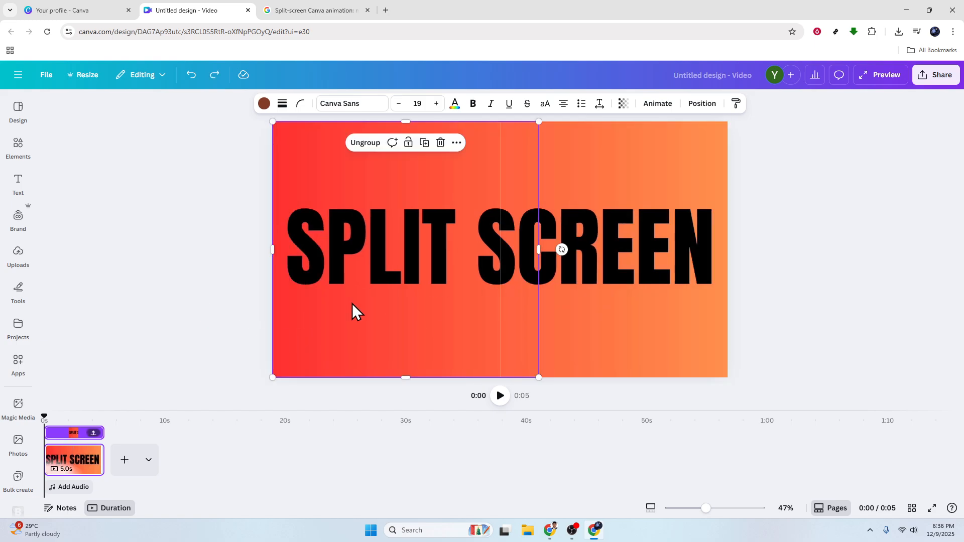
{"action": "left_click", "coordinate": [380, 300]}
{"action": "left_click_drag", "start_coordinate": [415, 298], "coordinate": [360, 298]}
{"action": "key", "text": "ctrl+z"}
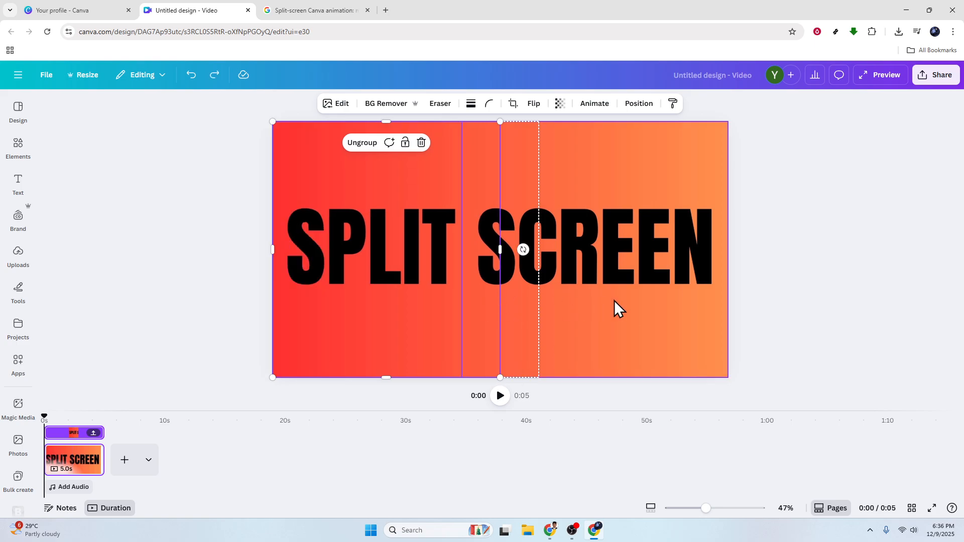
{"action": "left_click", "coordinate": [614, 301]}
{"action": "left_click_drag", "start_coordinate": [614, 301], "coordinate": [662, 298]}
{"action": "key", "text": "ctrl+z"}
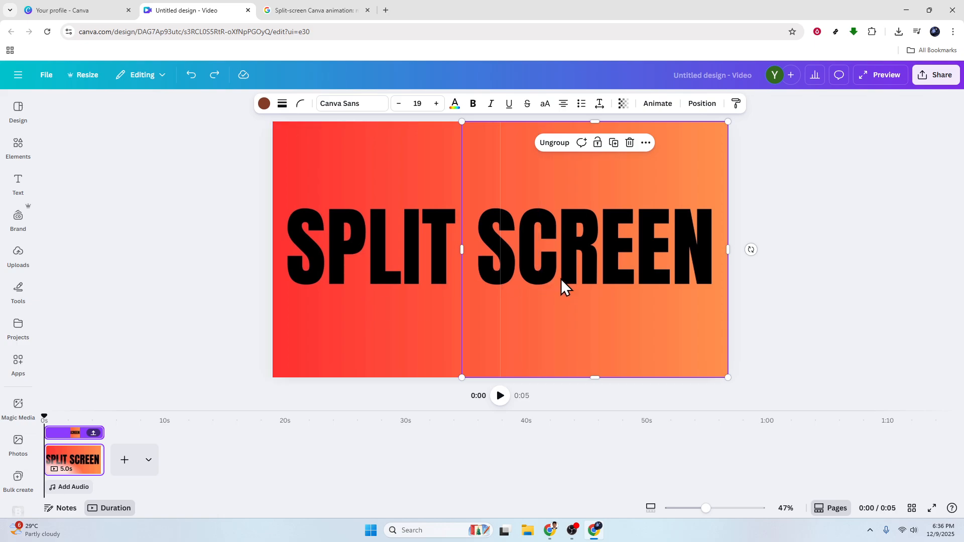
{"action": "left_click", "coordinate": [576, 301]}
{"action": "left_click", "coordinate": [391, 311]}
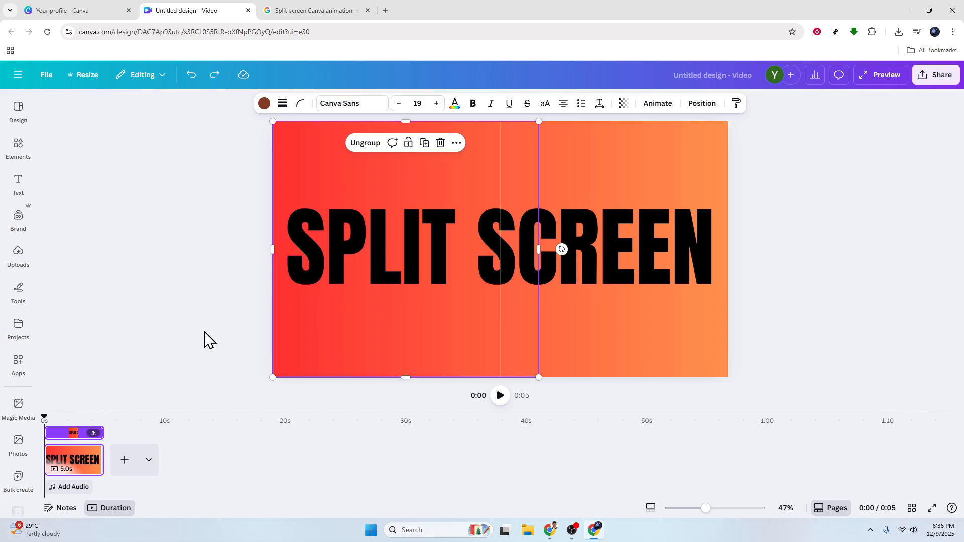
{"action": "left_click", "coordinate": [785, 315]}
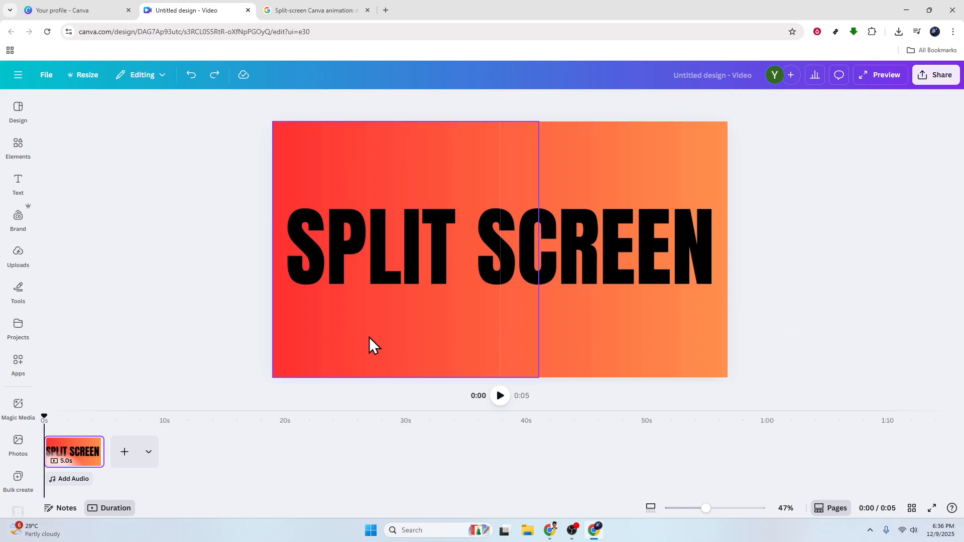
{"action": "left_click", "coordinate": [423, 306]}
{"action": "left_click", "coordinate": [596, 320]}
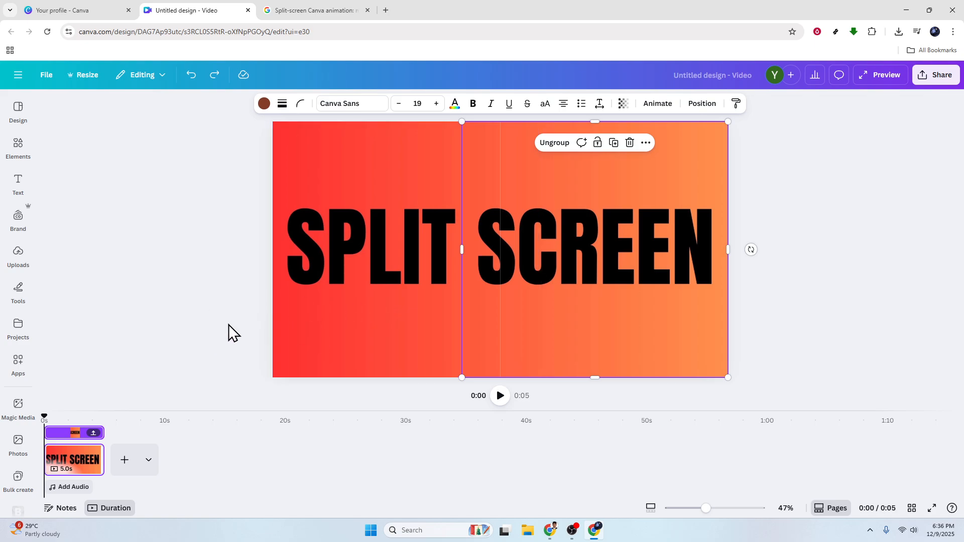
Step: Duplicate the SPLIT SCREEN page and go to the copy
{"action": "right_click", "coordinate": [86, 456]}
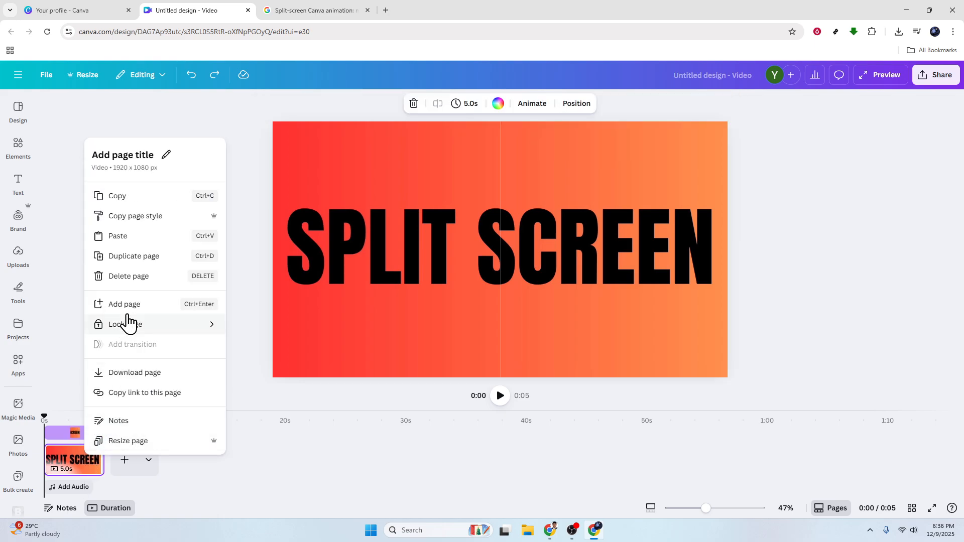
{"action": "left_click", "coordinate": [131, 257]}
{"action": "left_click", "coordinate": [130, 457]}
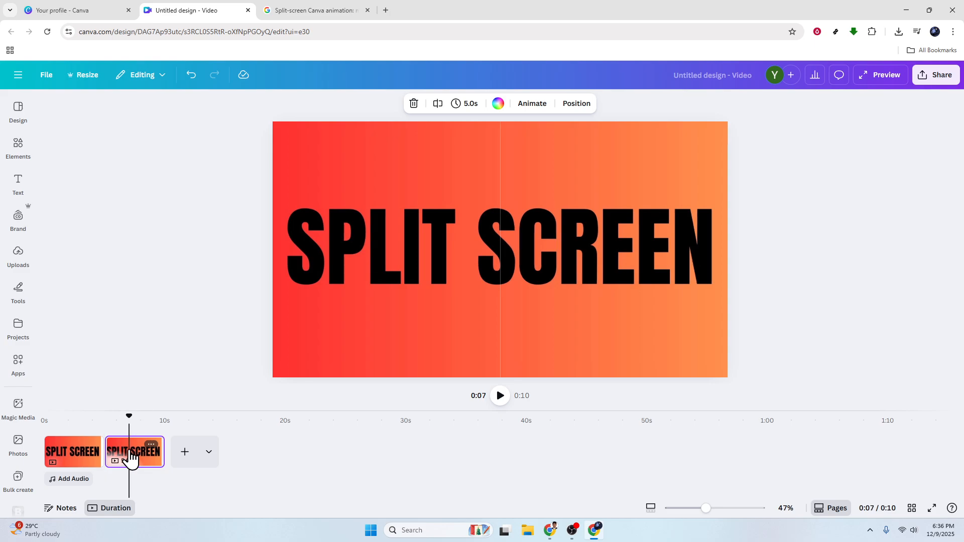
Step: On the second page, move the left half off the canvas to the left and the right half off to the right
{"action": "left_click", "coordinate": [454, 276]}
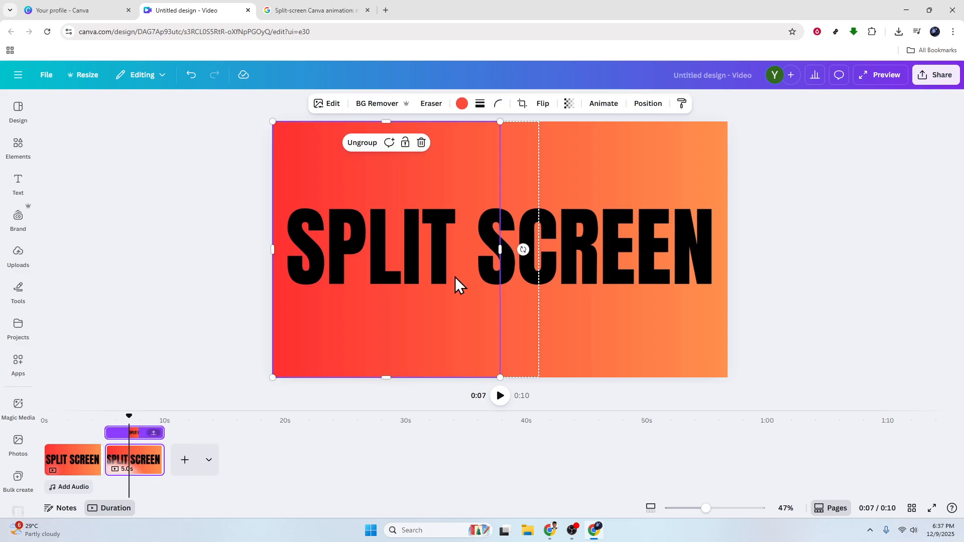
{"action": "left_click", "coordinate": [630, 272]}
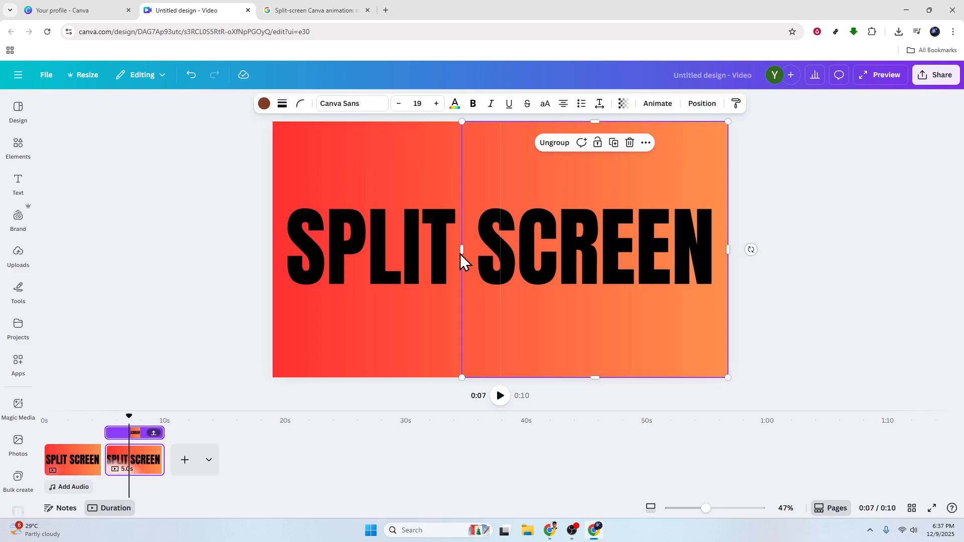
{"action": "left_click", "coordinate": [381, 256]}
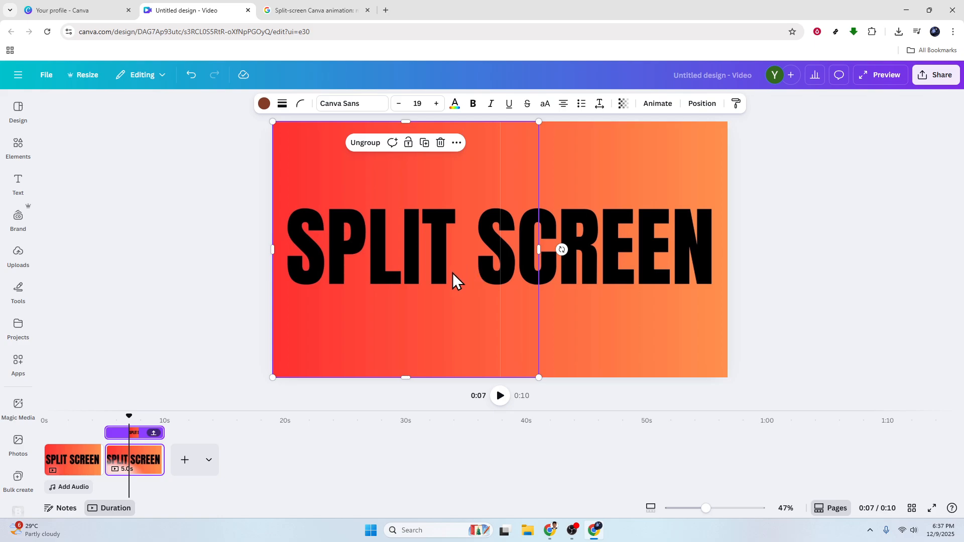
{"action": "left_click_drag", "start_coordinate": [450, 271], "coordinate": [221, 273]}
{"action": "left_click", "coordinate": [588, 267]}
{"action": "left_click_drag", "start_coordinate": [567, 266], "coordinate": [790, 269]}
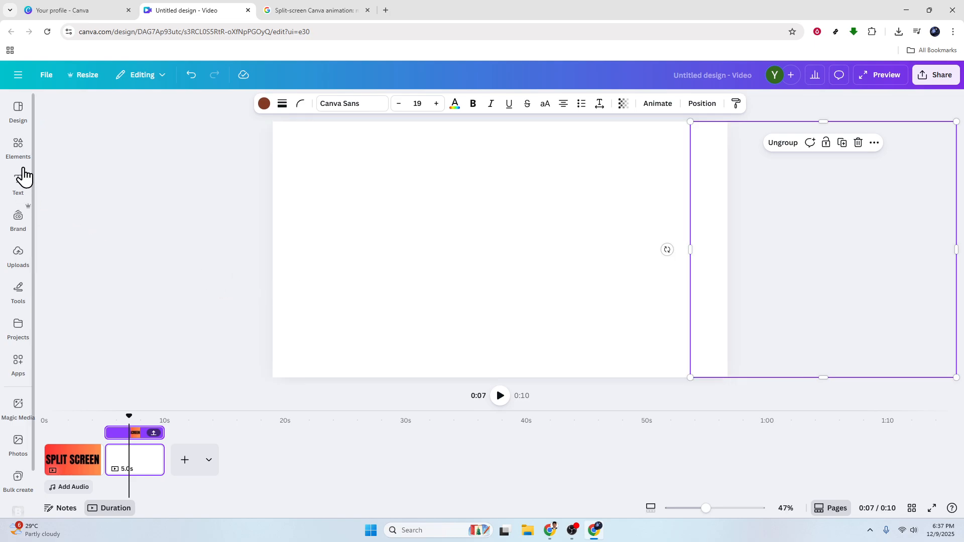
Step: Add the recently used city skyscraper photo to the second page and position it to cover the whole canvas
{"action": "left_click", "coordinate": [19, 147]}
{"action": "left_click", "coordinate": [81, 261]}
{"action": "left_click_drag", "start_coordinate": [631, 263], "coordinate": [556, 246]}
{"action": "left_click_drag", "start_coordinate": [672, 328], "coordinate": [675, 307]}
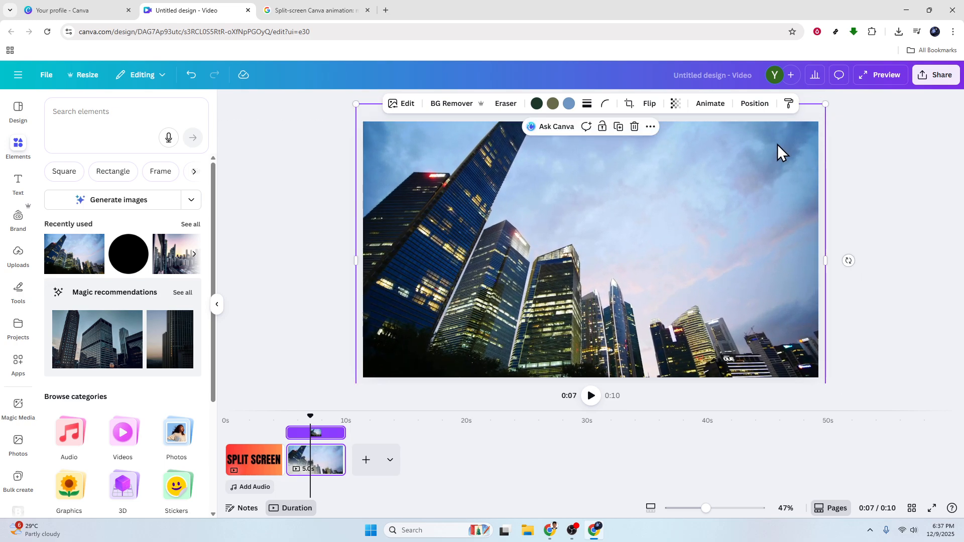
Step: Move the skyscraper photo's layer below both SPLIT SCREEN groups on the second page
{"action": "left_click", "coordinate": [755, 108]}
{"action": "left_click_drag", "start_coordinate": [168, 200], "coordinate": [157, 282]}
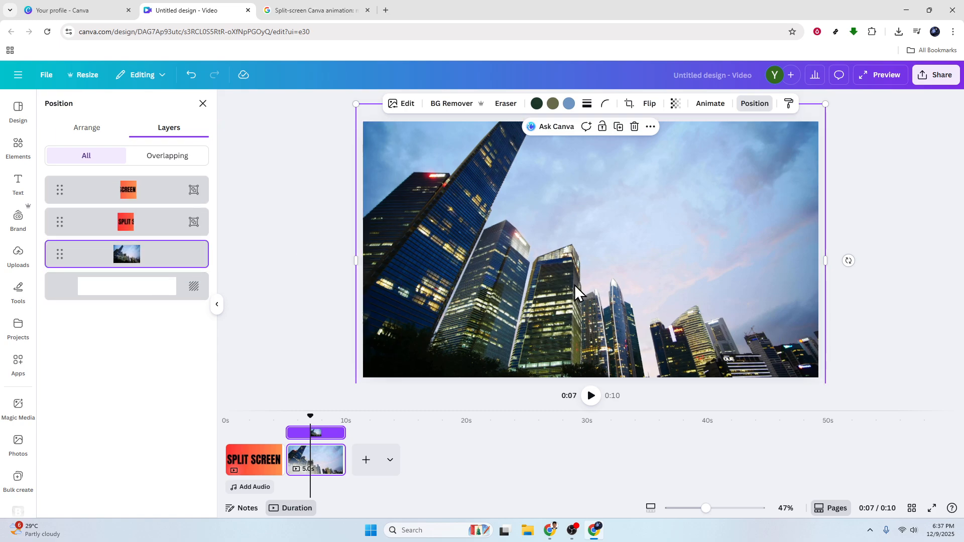
{"action": "left_click", "coordinate": [217, 305]}
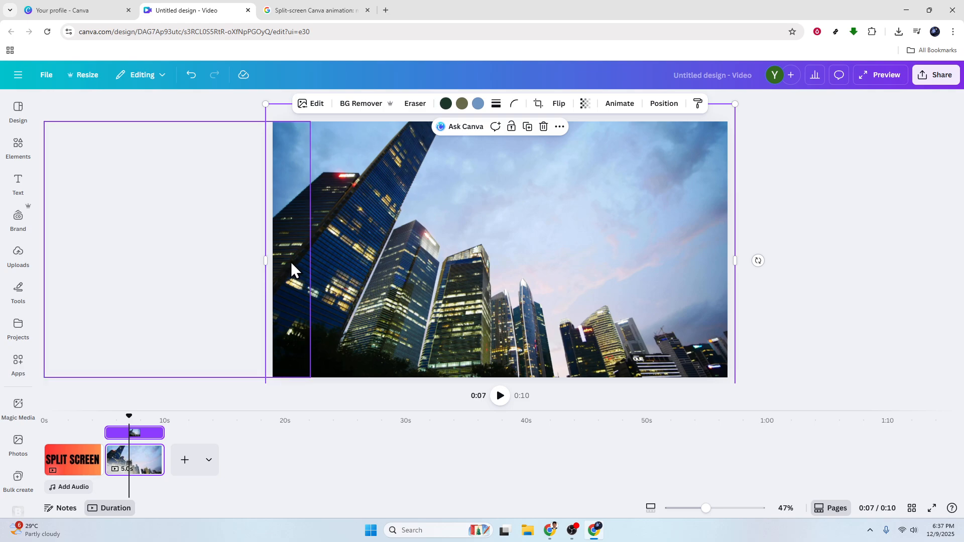
Step: Try moving both off-canvas halves back over the photo on the second page, and undo the moves
{"action": "left_click_drag", "start_coordinate": [291, 262], "coordinate": [300, 262]}
{"action": "key", "text": "ctrl+z"}
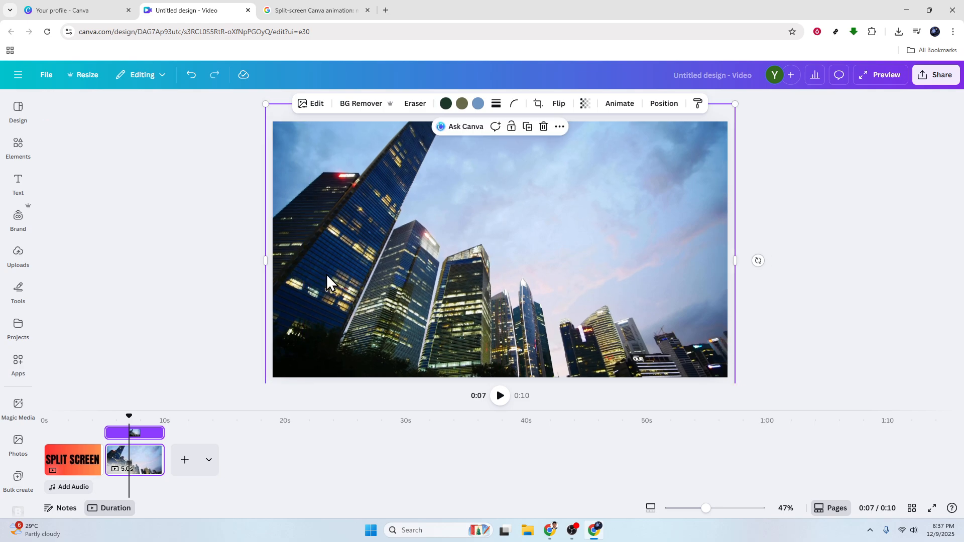
{"action": "left_click", "coordinate": [291, 248]}
{"action": "left_click_drag", "start_coordinate": [255, 246], "coordinate": [477, 246]}
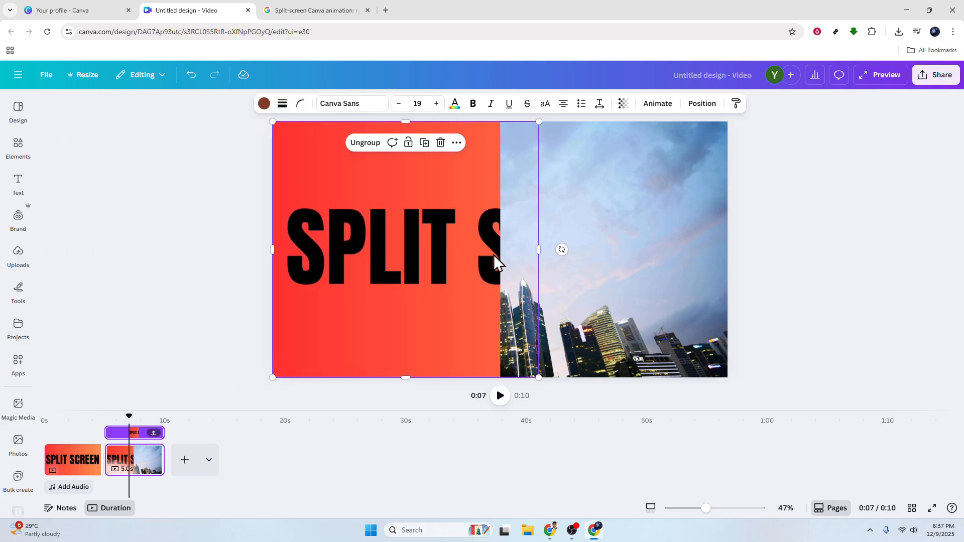
{"action": "left_click", "coordinate": [723, 237]}
{"action": "left_click_drag", "start_coordinate": [719, 237], "coordinate": [490, 238]}
{"action": "key", "text": "ctrl+z"}
{"action": "key", "text": "ctrl+z"}
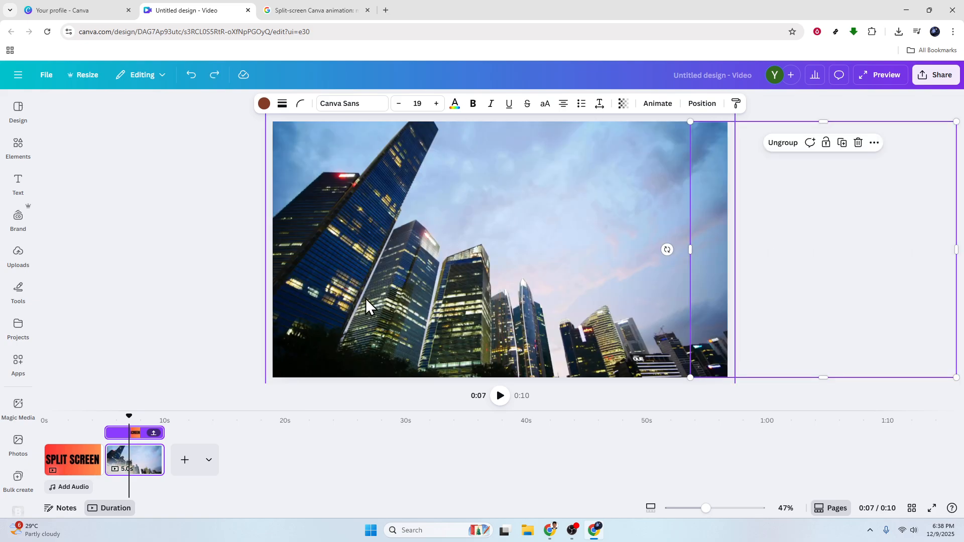
Step: Duplicate the skyscraper photo page and go to the new third page
{"action": "right_click", "coordinate": [143, 459]}
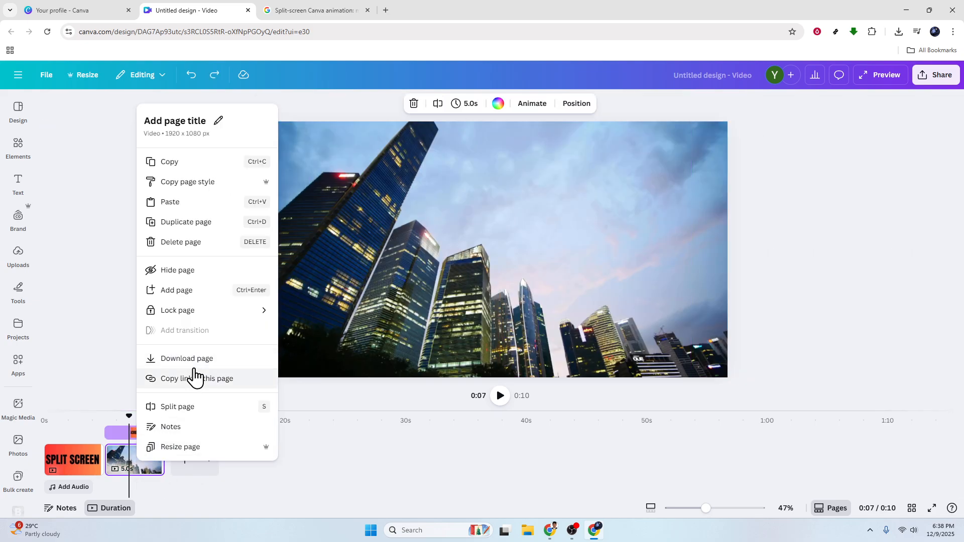
{"action": "left_click", "coordinate": [193, 223]}
{"action": "left_click", "coordinate": [199, 452]}
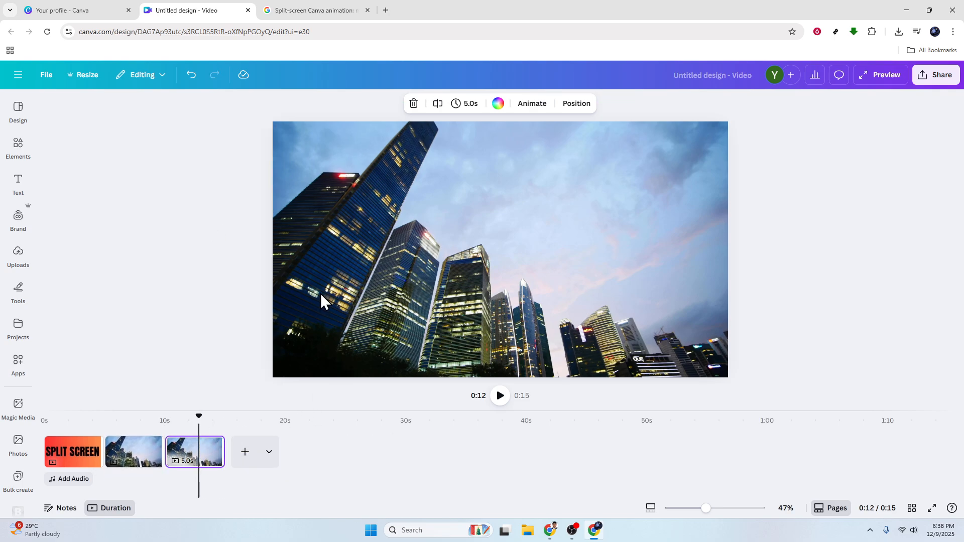
{"action": "left_click", "coordinate": [371, 278]}
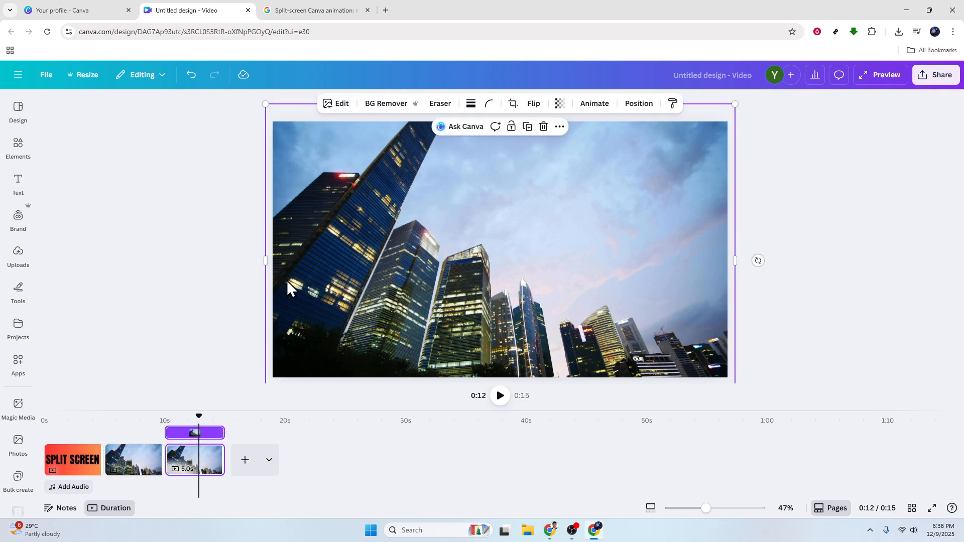
{"action": "left_click_drag", "start_coordinate": [276, 288], "coordinate": [366, 287]}
{"action": "key", "text": "ctrl+z"}
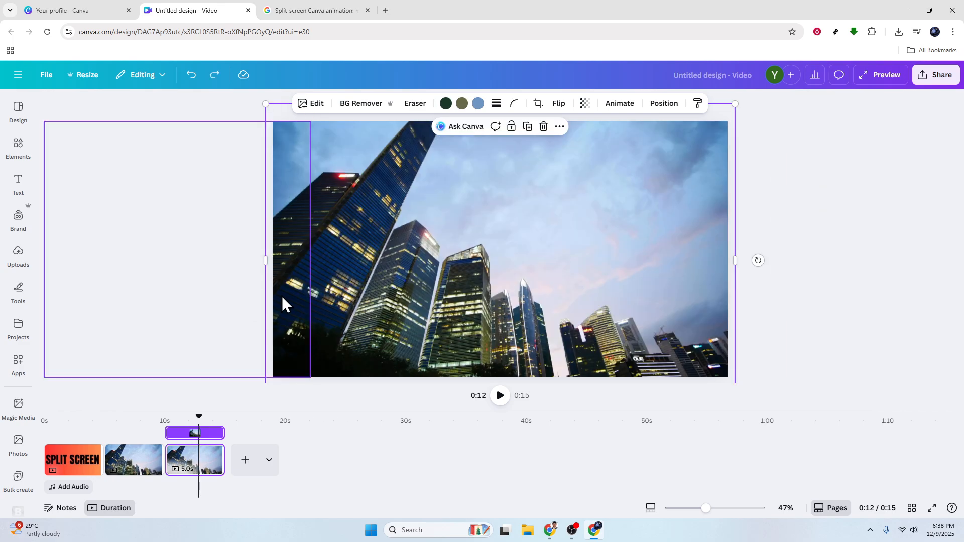
{"action": "left_click_drag", "start_coordinate": [291, 296], "coordinate": [208, 455]}
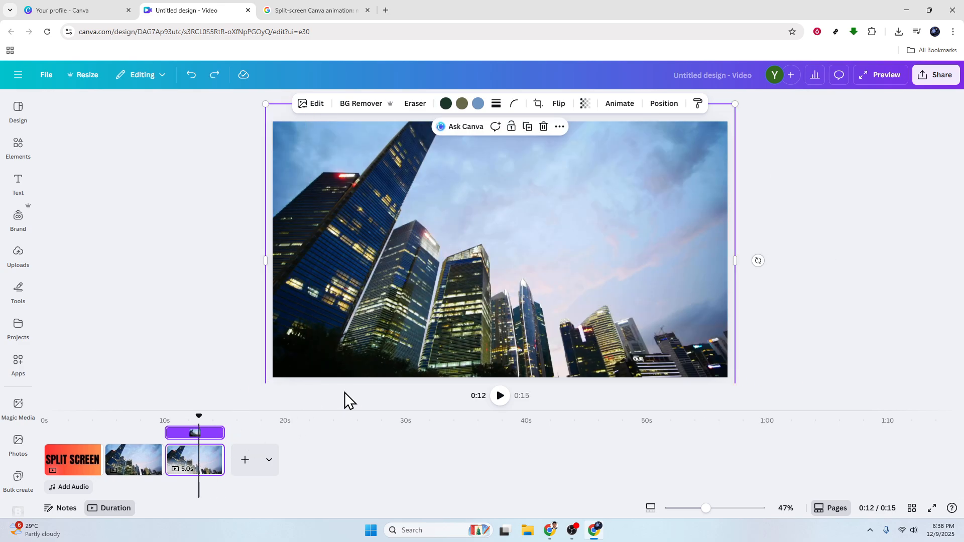
Step: On the third page, move both off-canvas halves back together over the photo to form the full SPLIT SCREEN title
{"action": "left_click", "coordinate": [217, 293]}
{"action": "left_click_drag", "start_coordinate": [292, 275], "coordinate": [517, 274]}
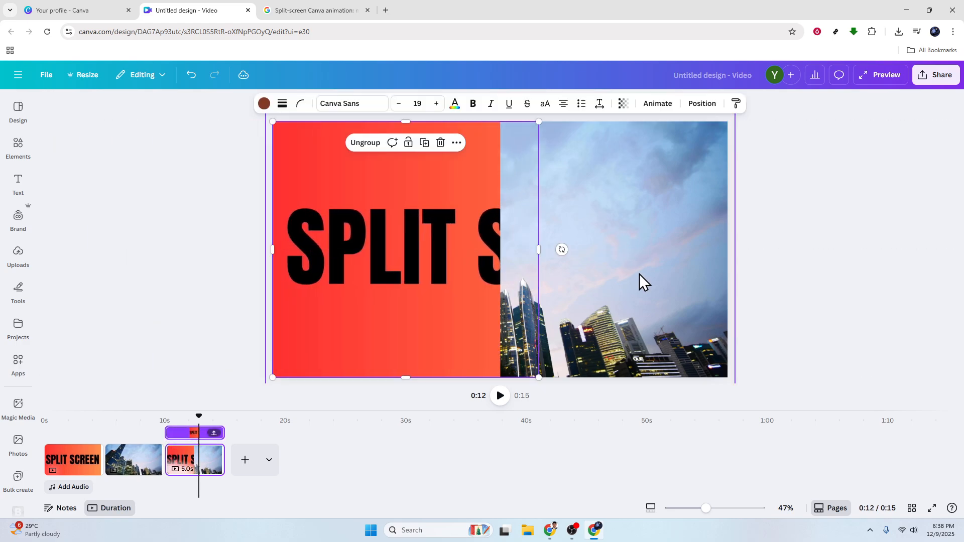
{"action": "left_click_drag", "start_coordinate": [737, 264], "coordinate": [493, 263]}
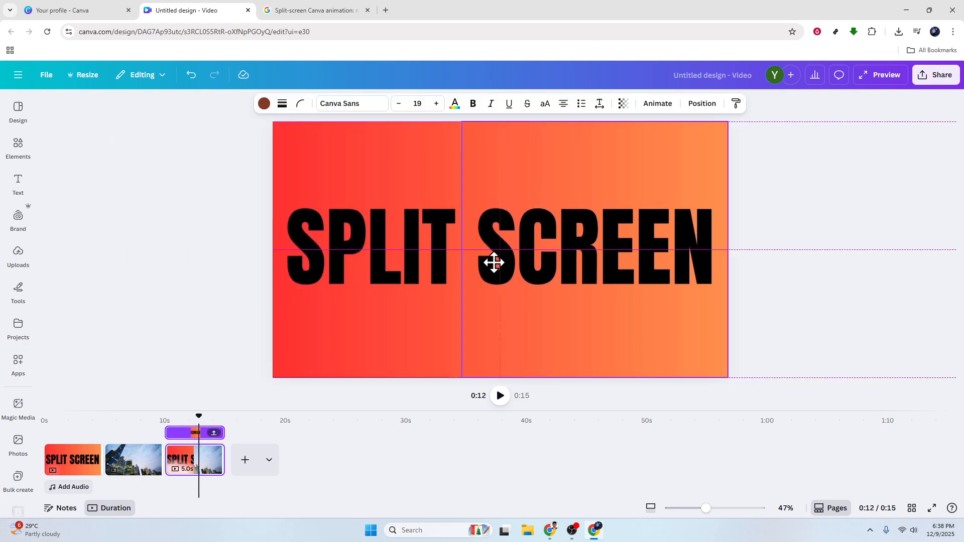
Step: Add a Match & Move transition between the first and second pages with a duration of 2.5 seconds
{"action": "left_click", "coordinate": [104, 475]}
{"action": "left_click", "coordinate": [77, 302]}
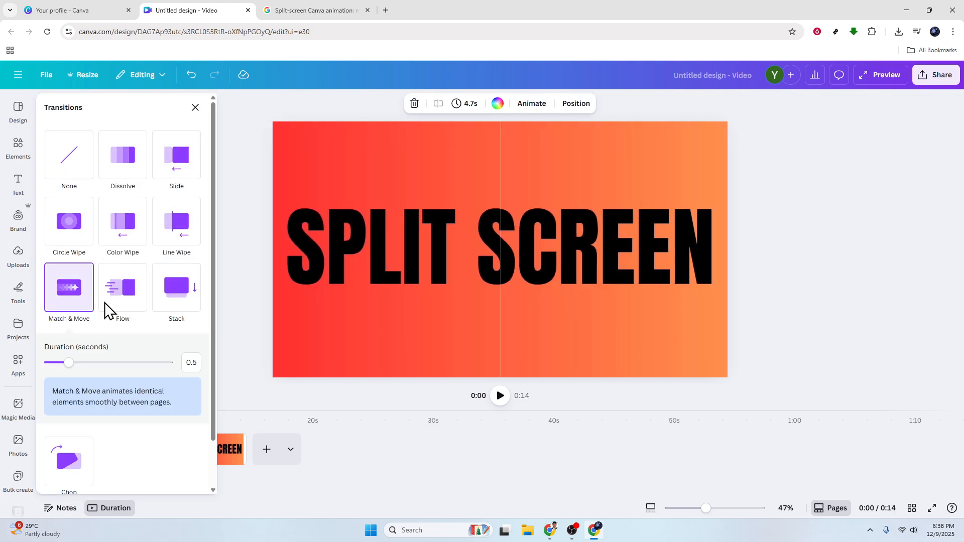
{"action": "left_click_drag", "start_coordinate": [93, 364], "coordinate": [168, 363]}
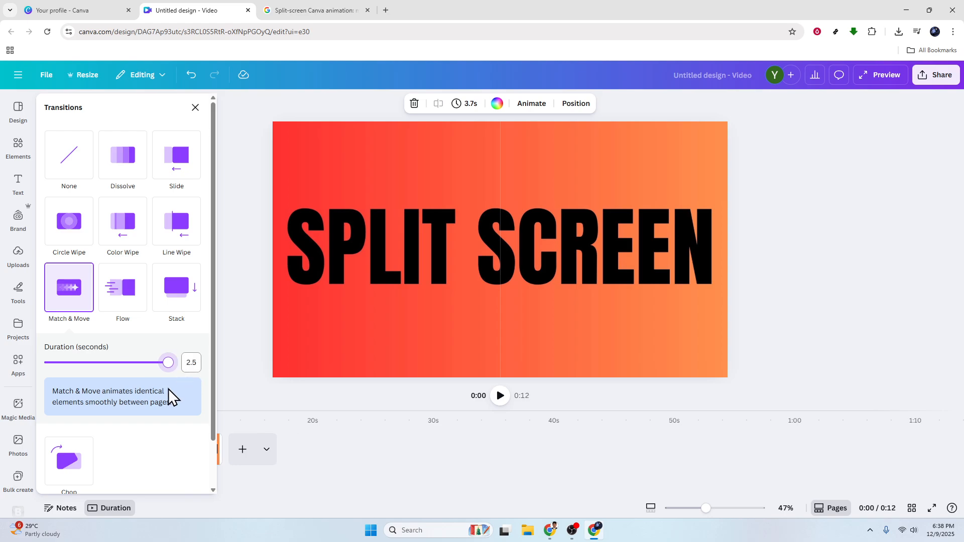
Step: Play the video to preview the split transition, and apply the transition between all pages
{"action": "left_click", "coordinate": [500, 397]}
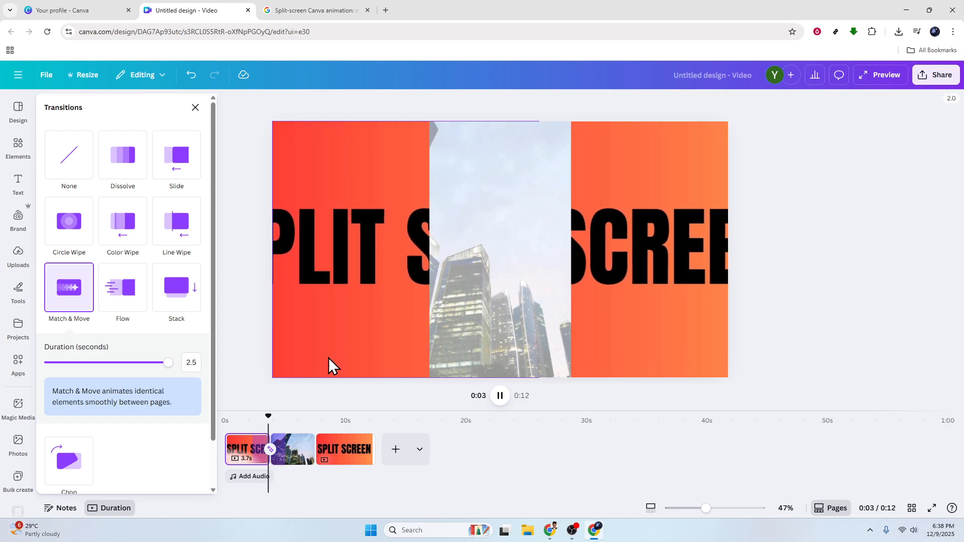
{"action": "scroll", "coordinate": [165, 427], "scroll_direction": "down", "scroll_amount": 2}
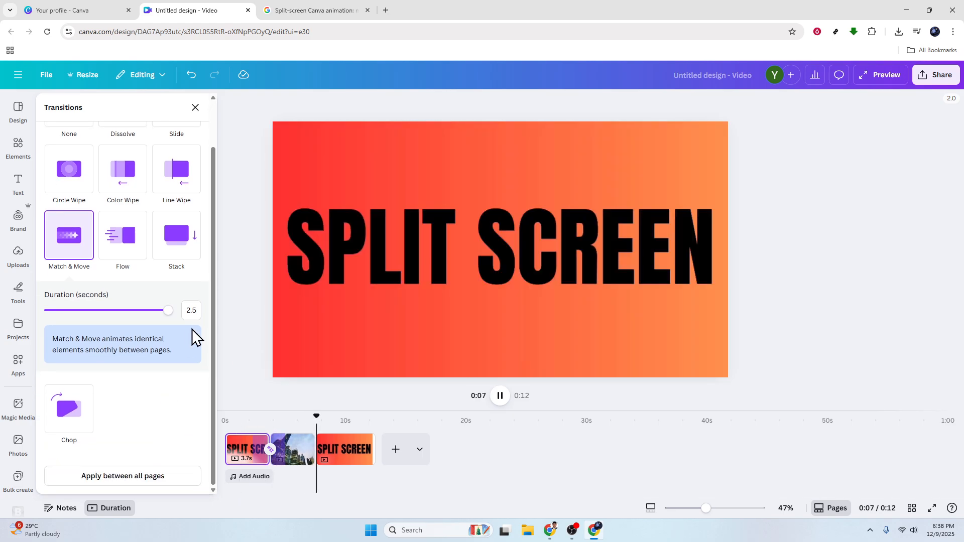
{"action": "mouse_move", "coordinate": [163, 311]}
{"action": "left_mouse_down"}
{"action": "mouse_move", "coordinate": [118, 314]}
{"action": "mouse_move", "coordinate": [172, 320]}
{"action": "left_mouse_up"}
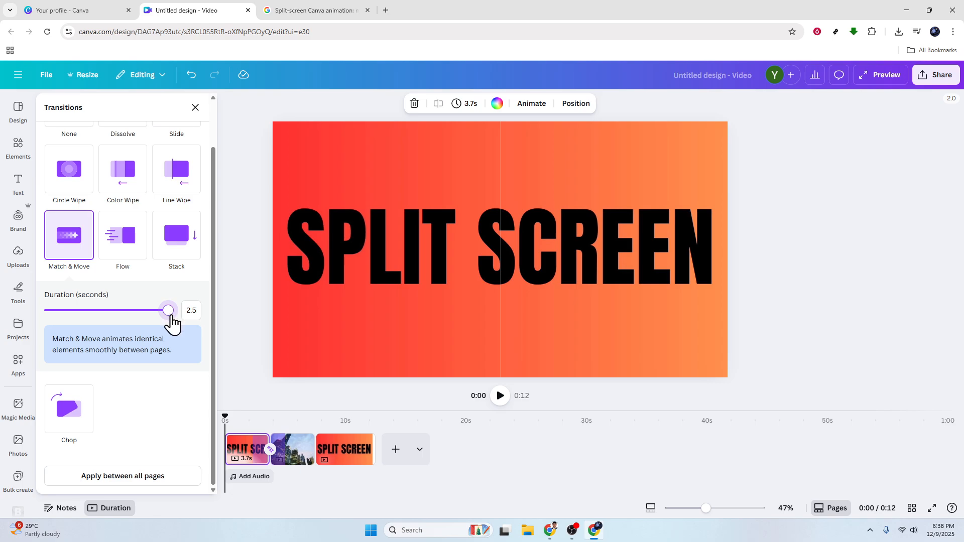
{"action": "left_click", "coordinate": [499, 396]}
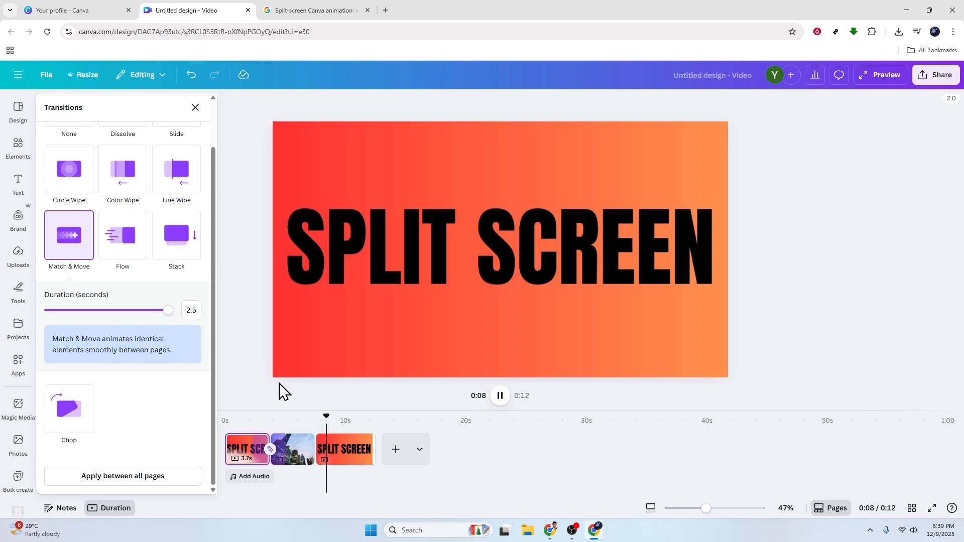
{"action": "left_click", "coordinate": [109, 477]}
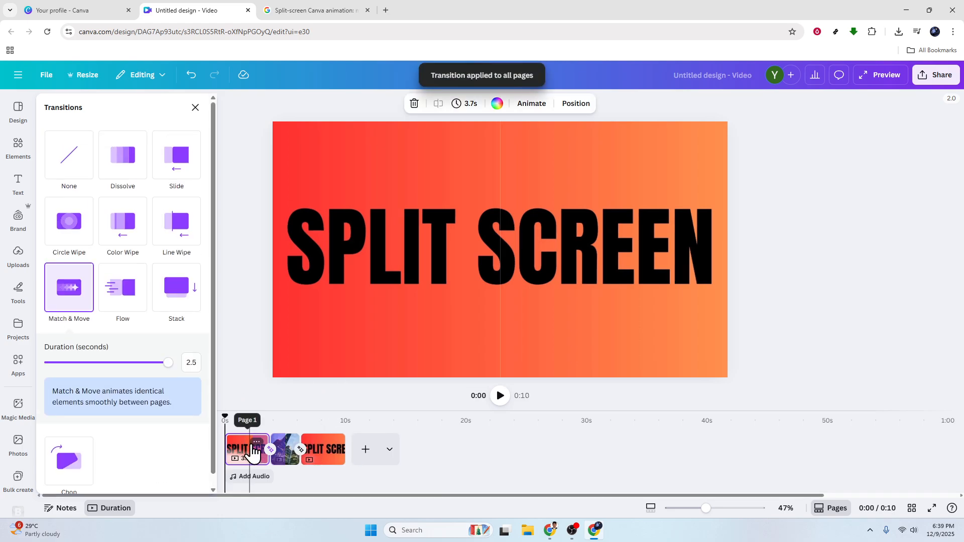
Step: Play the whole three-page video, rewind it to the start, and review the transition settings between the first and second pages
{"action": "left_click", "coordinate": [500, 397]}
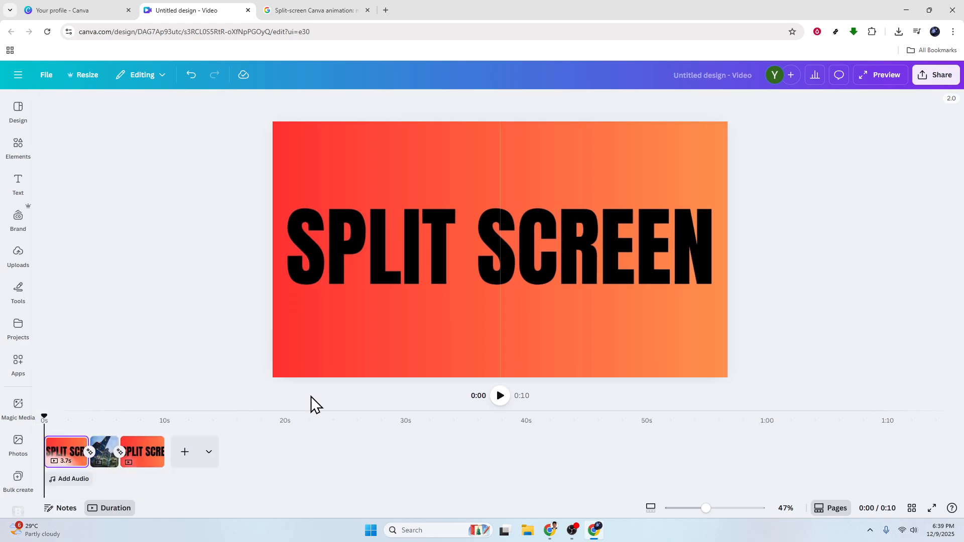
{"action": "left_click", "coordinate": [501, 396]}
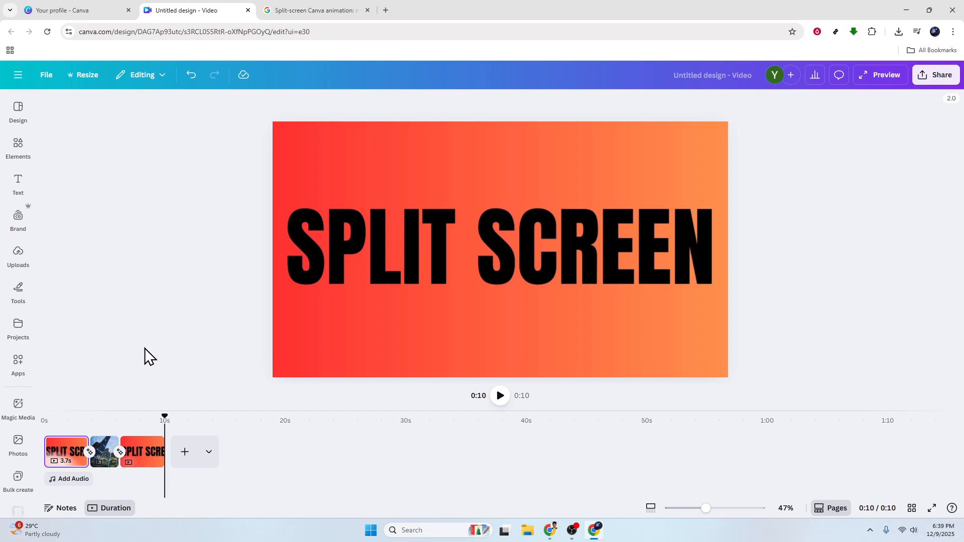
{"action": "left_click_drag", "start_coordinate": [165, 424], "coordinate": [39, 428]}
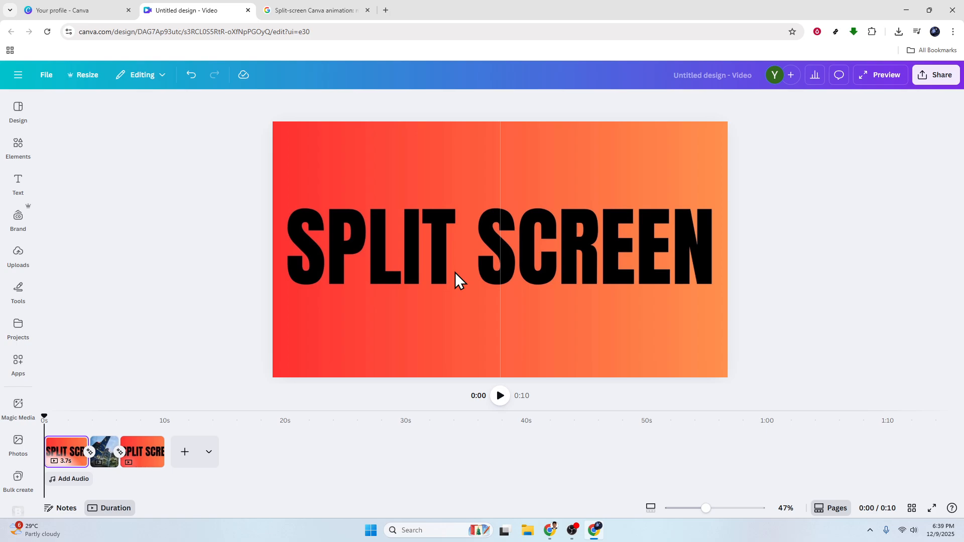
{"action": "left_click", "coordinate": [90, 452]}
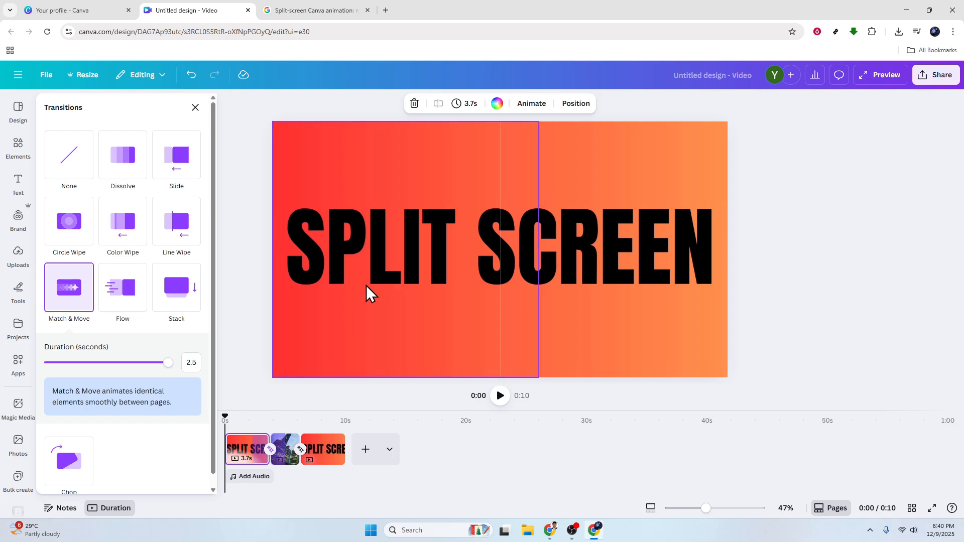
{"action": "left_click", "coordinate": [244, 313]}
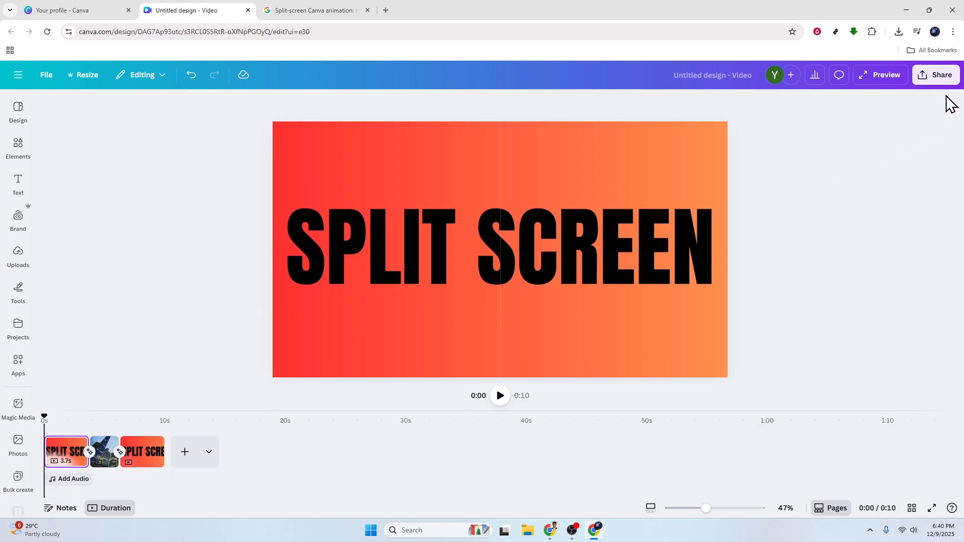
Step: Open the download settings for the design and bring up the available file types for the export
{"action": "left_click", "coordinate": [947, 76]}
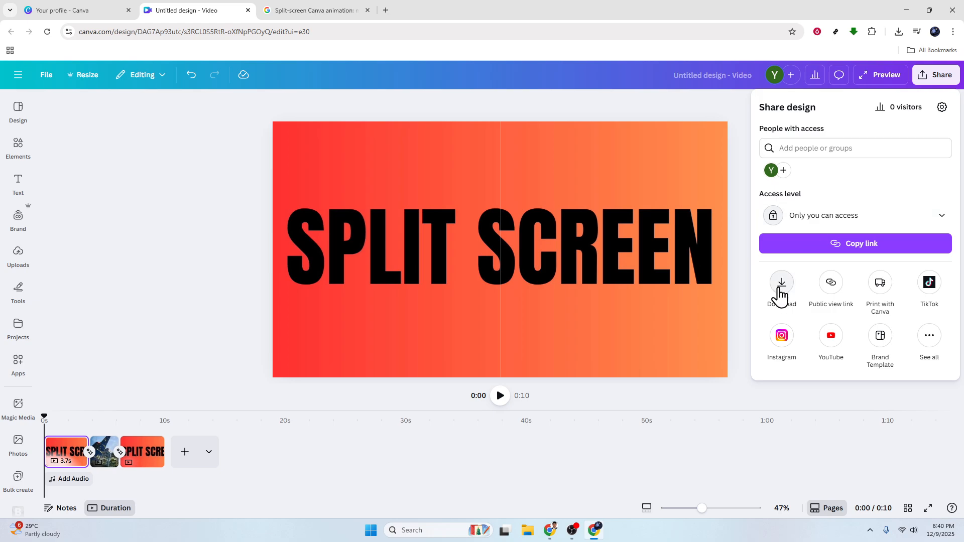
{"action": "left_click", "coordinate": [780, 289]}
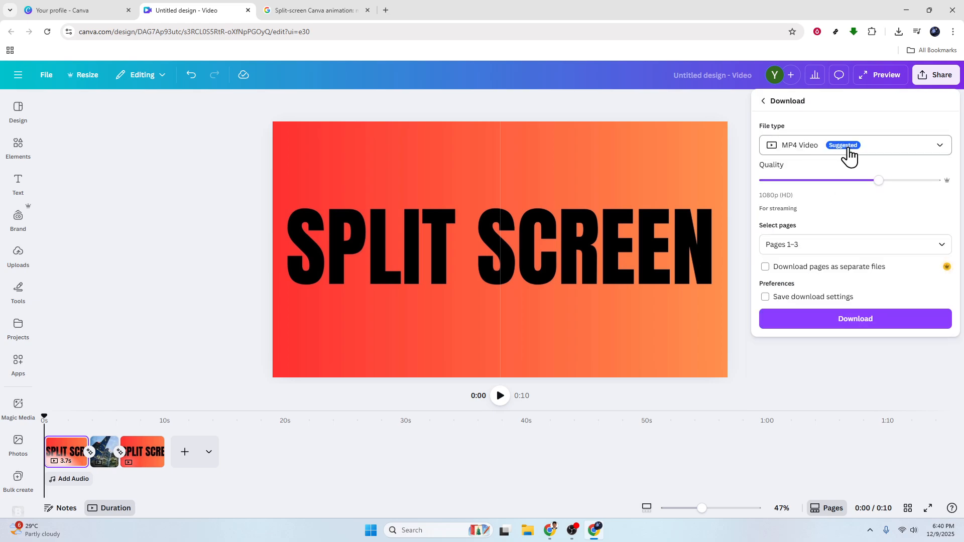
{"action": "left_click", "coordinate": [879, 152]}
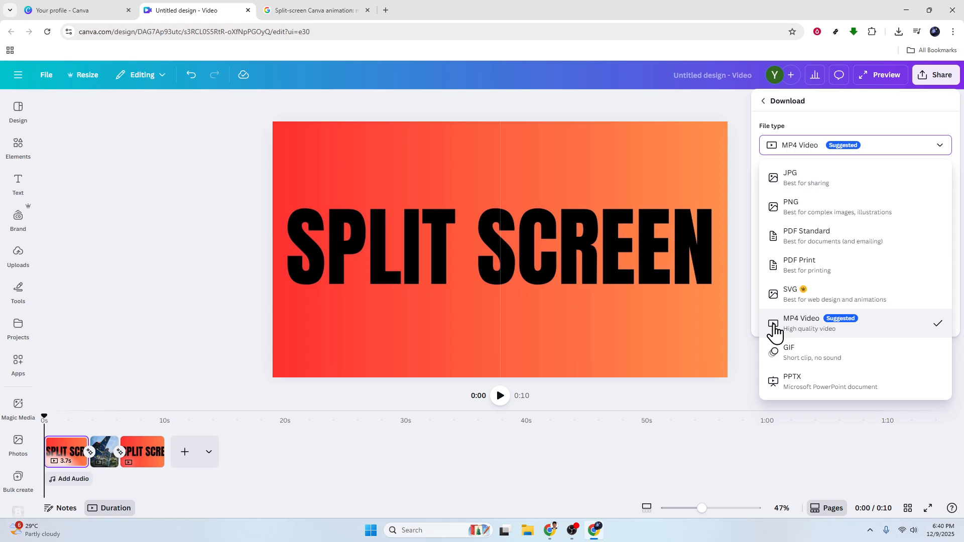